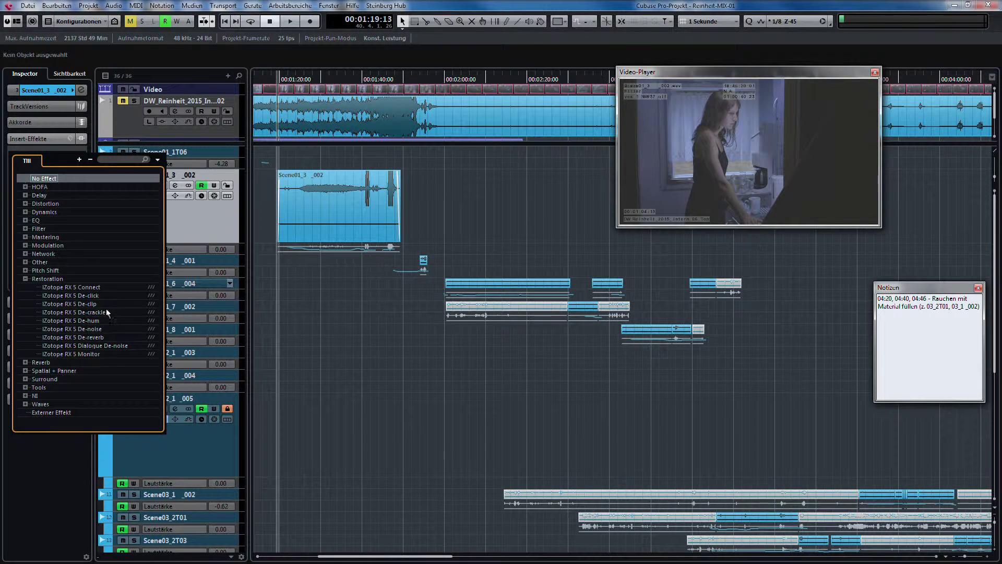
Step: Insert the iZotope RX 5 Monitor effect on the Scene01_3 _002 track and remove it again
click(105, 353)
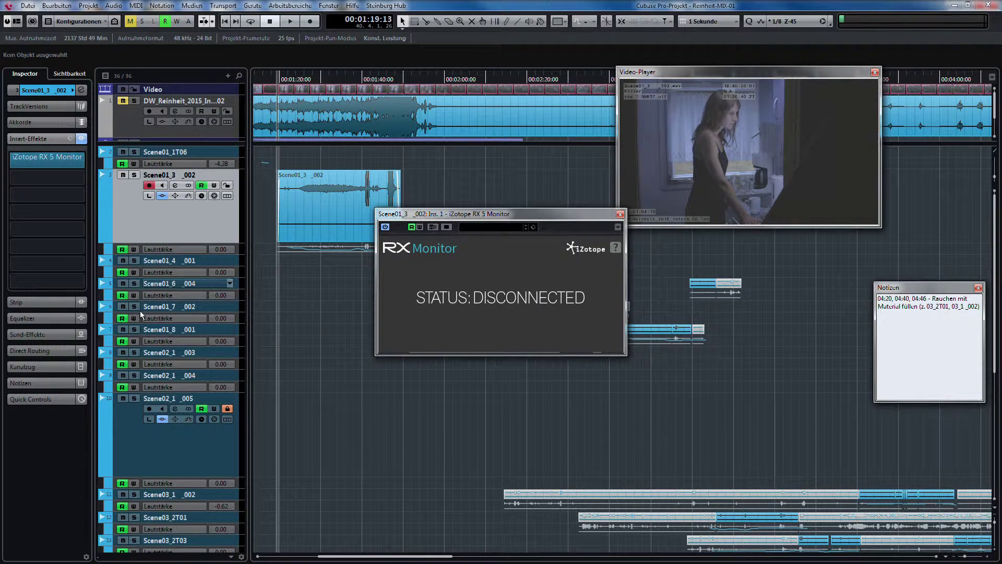
drag(466, 214, 428, 160)
mouse_move(68, 165)
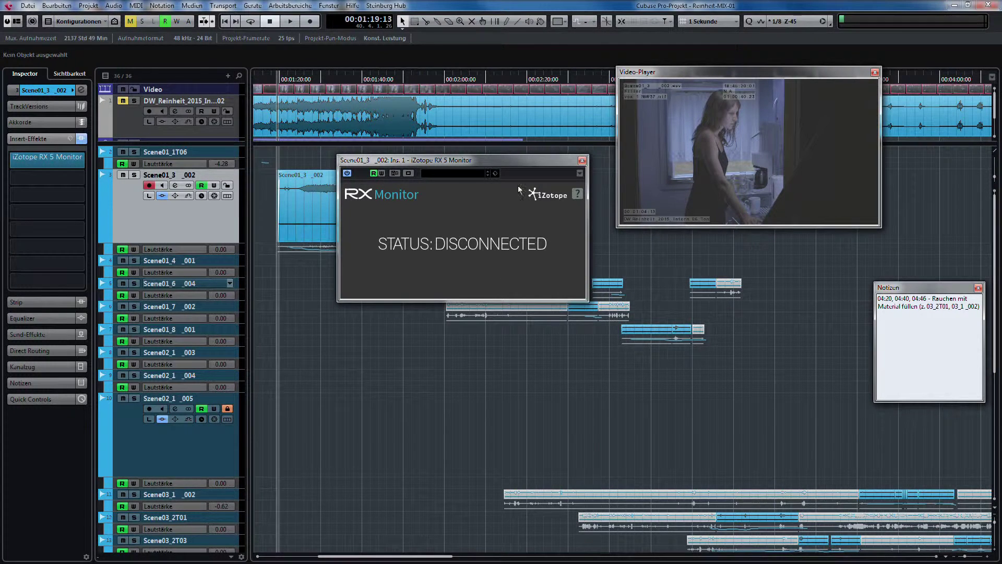
drag(515, 159, 519, 144)
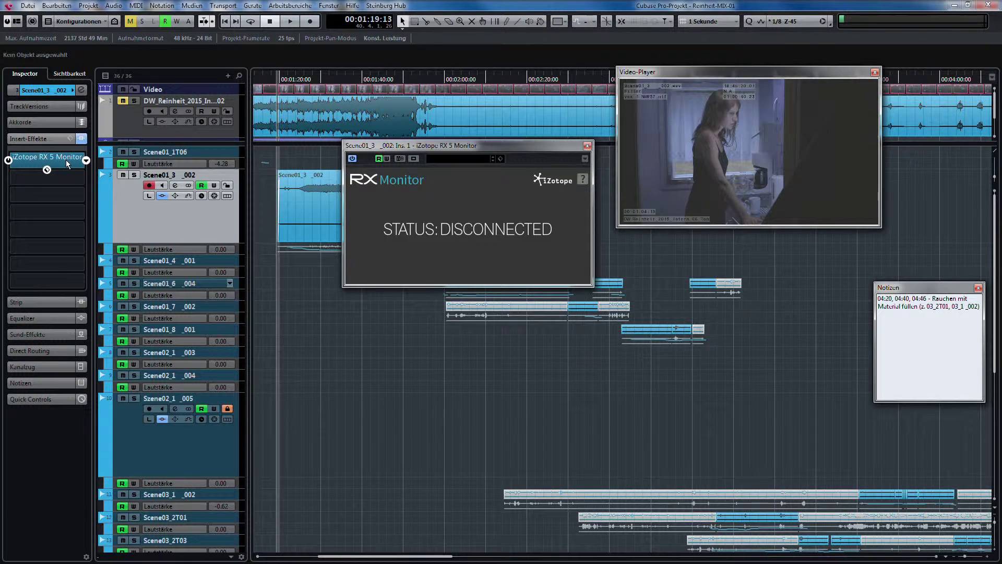
drag(66, 159, 268, 217)
click(474, 312)
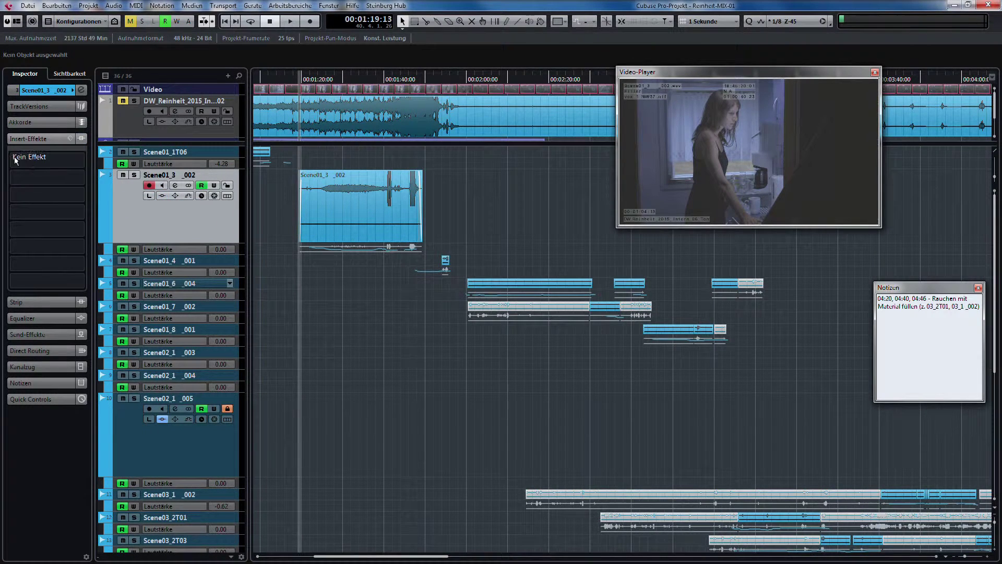
Step: Open the iZotope RX 5 Connect plug-in offline for the Scene01_3 _002 clip and arrange its window clear of the clip
click(352, 238)
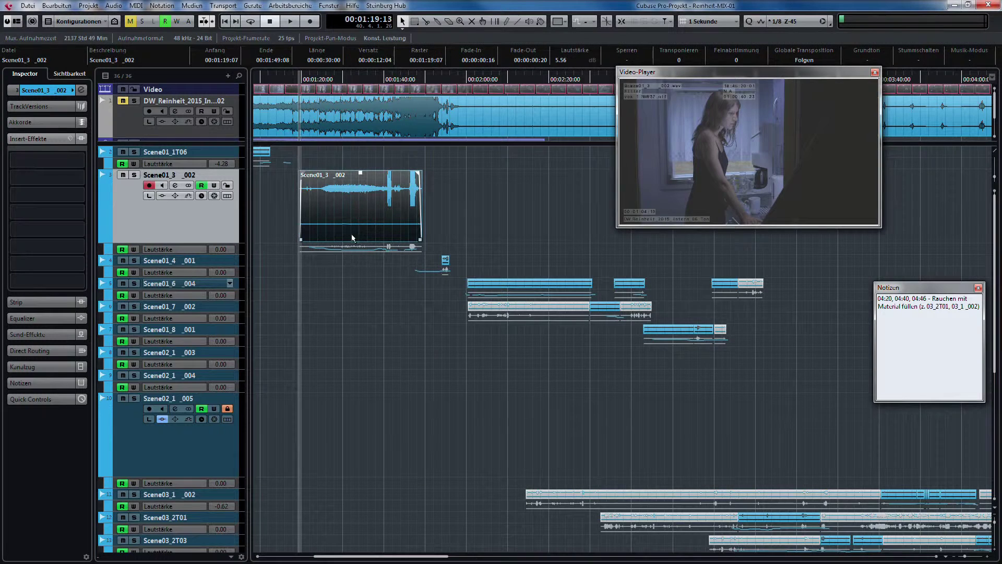
right_click(343, 202)
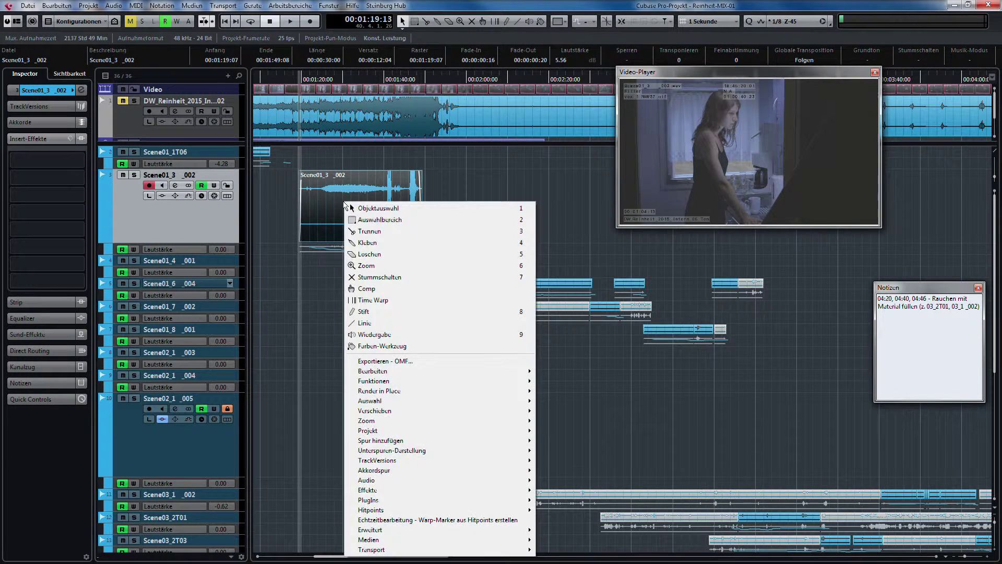
mouse_move(405, 502)
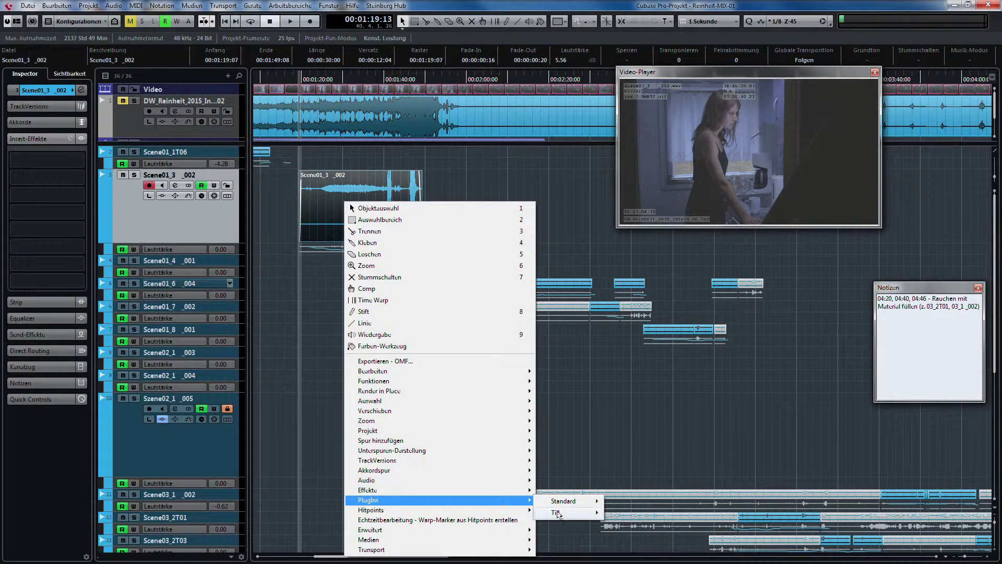
mouse_move(559, 513)
mouse_move(674, 443)
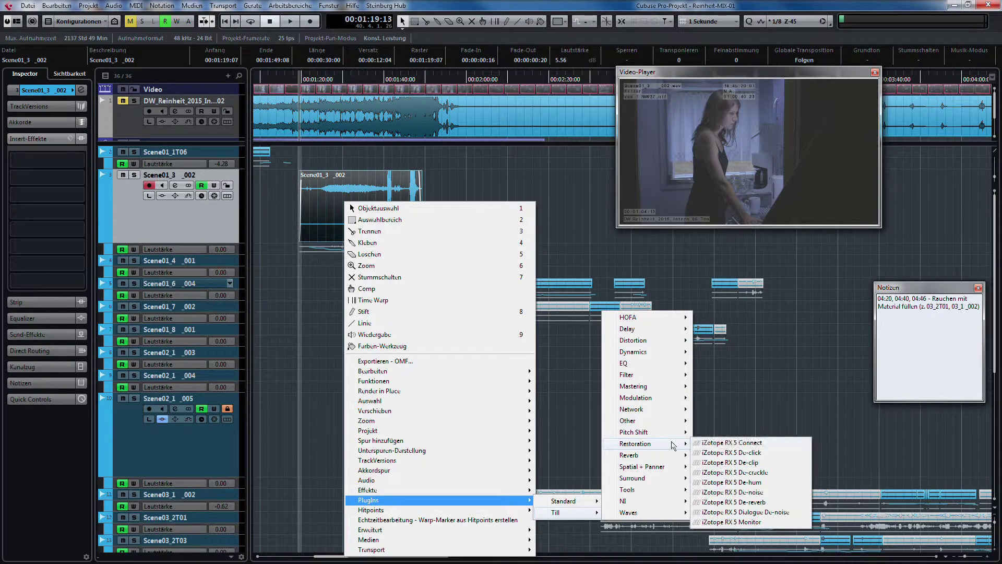
click(726, 443)
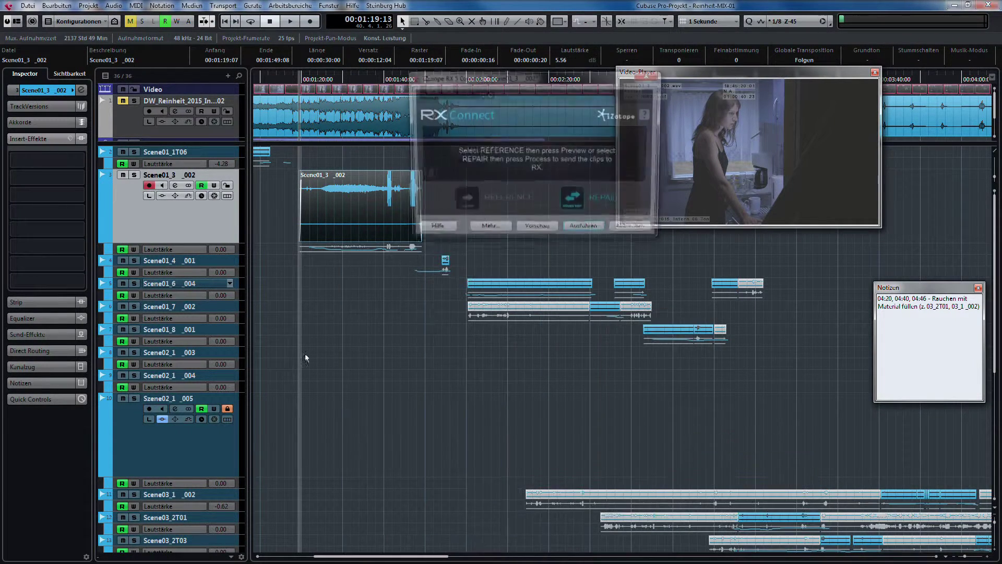
drag(494, 84, 484, 121)
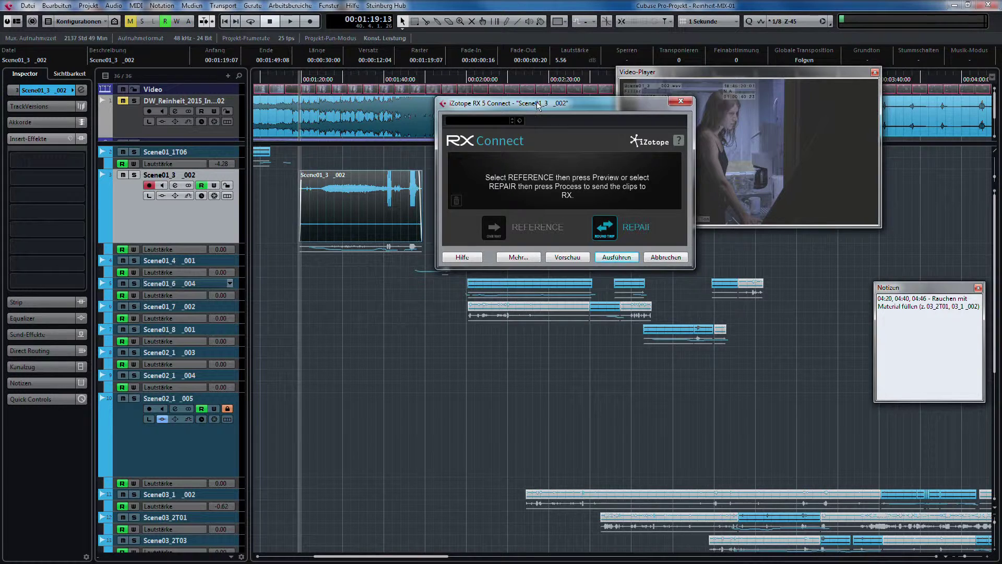
drag(542, 103, 521, 123)
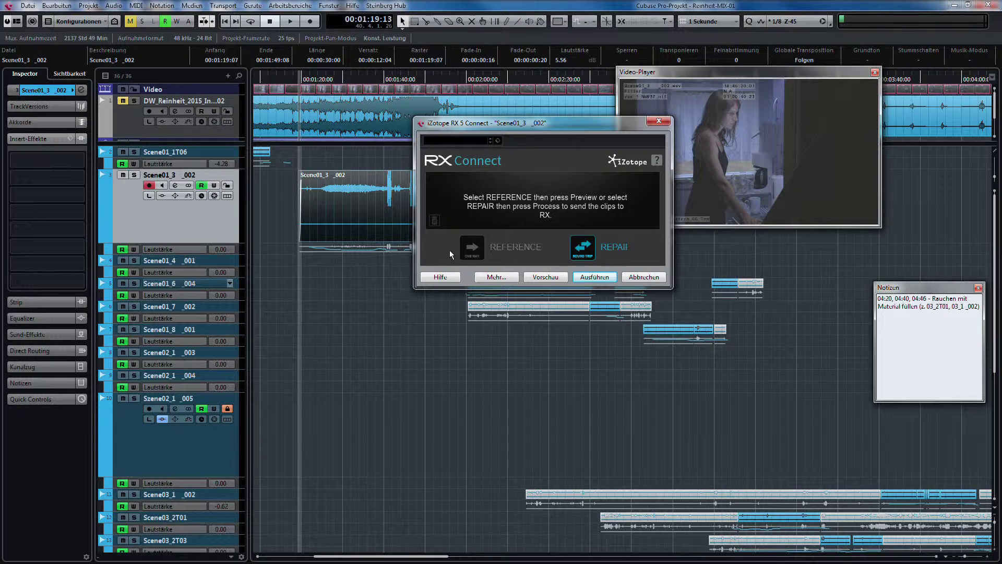
Step: Choose the Repair round-trip mode in RX Connect and process the clip to send it to the RX standalone editor
click(472, 248)
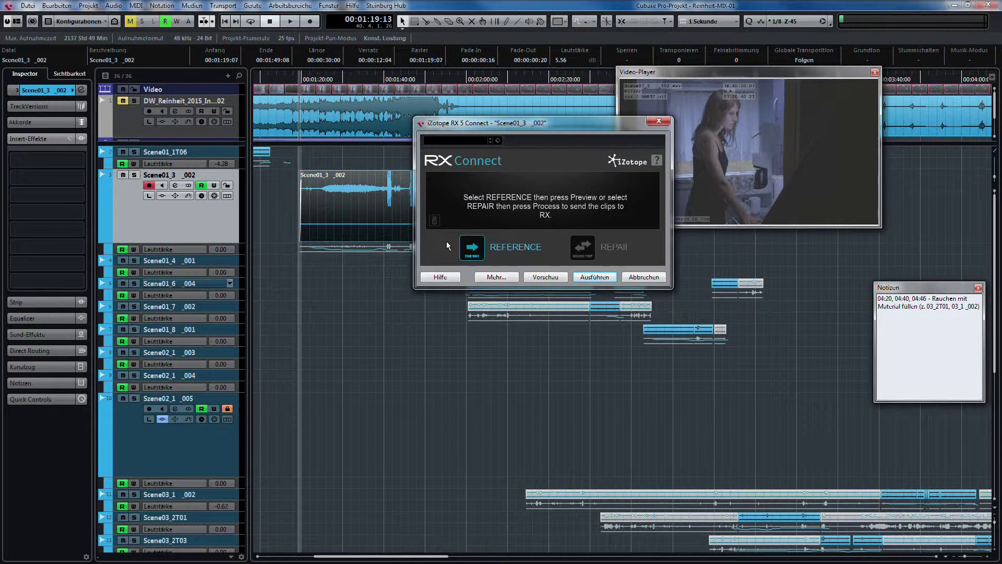
click(594, 252)
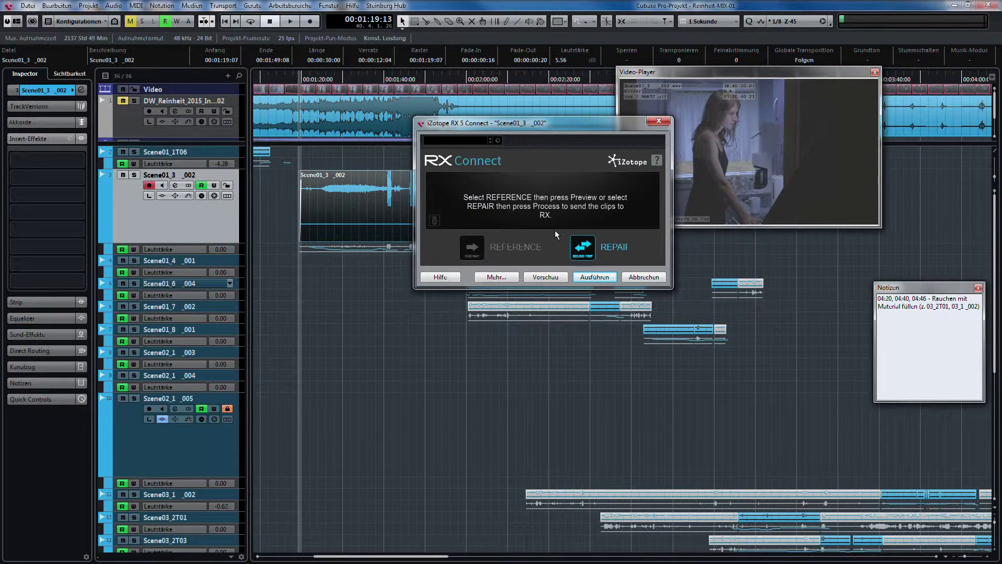
click(545, 277)
click(589, 277)
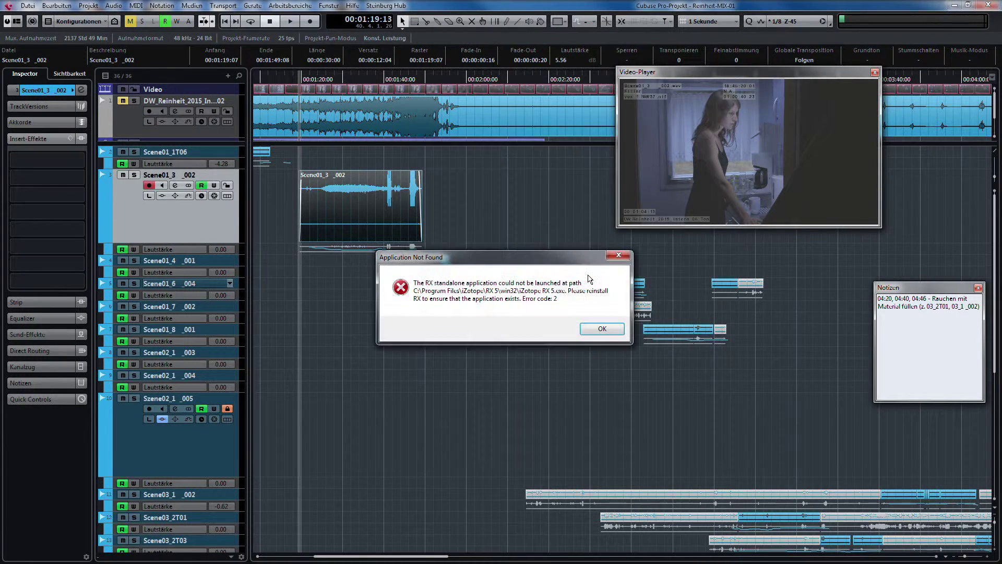
click(599, 330)
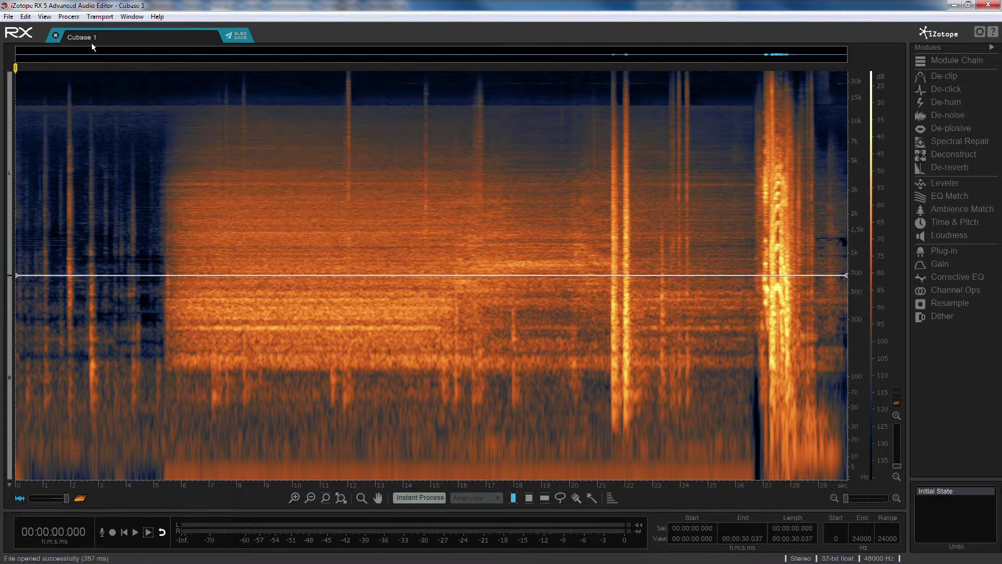
Step: Send the unedited Cubase 1 audio back from RX, reopen RX Connect on the Scene01_3 _002 clip and process it
click(241, 37)
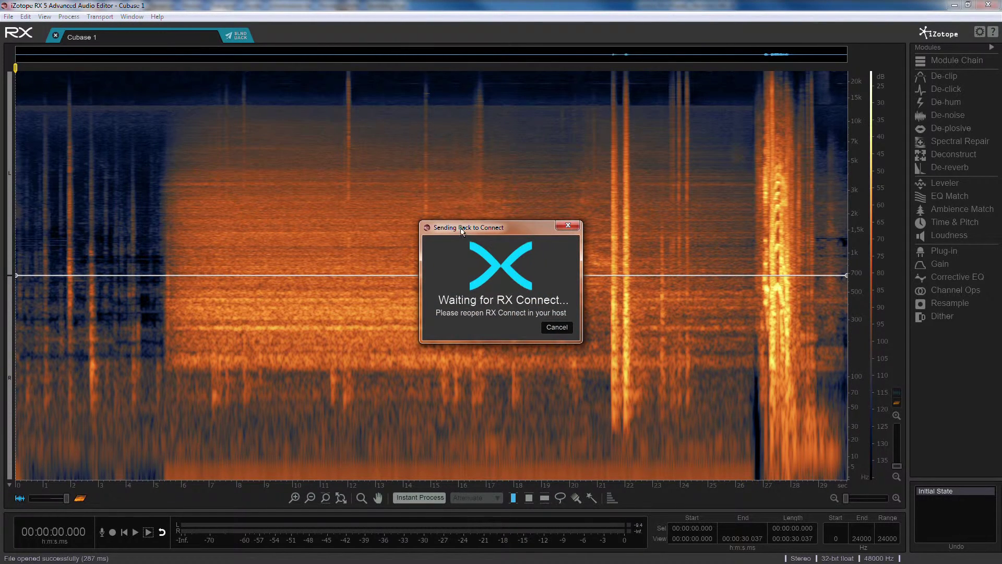
drag(461, 229, 461, 204)
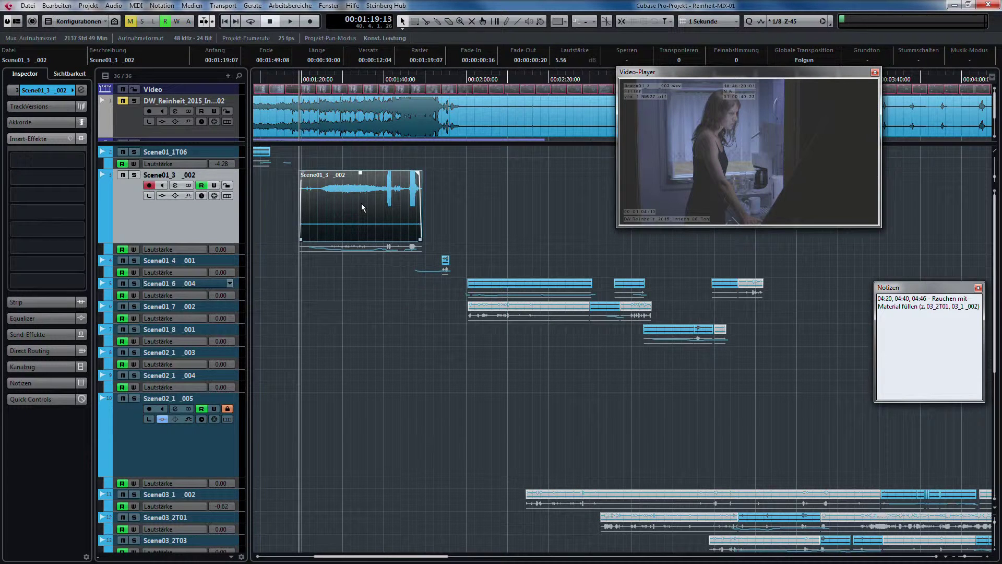
right_click(361, 206)
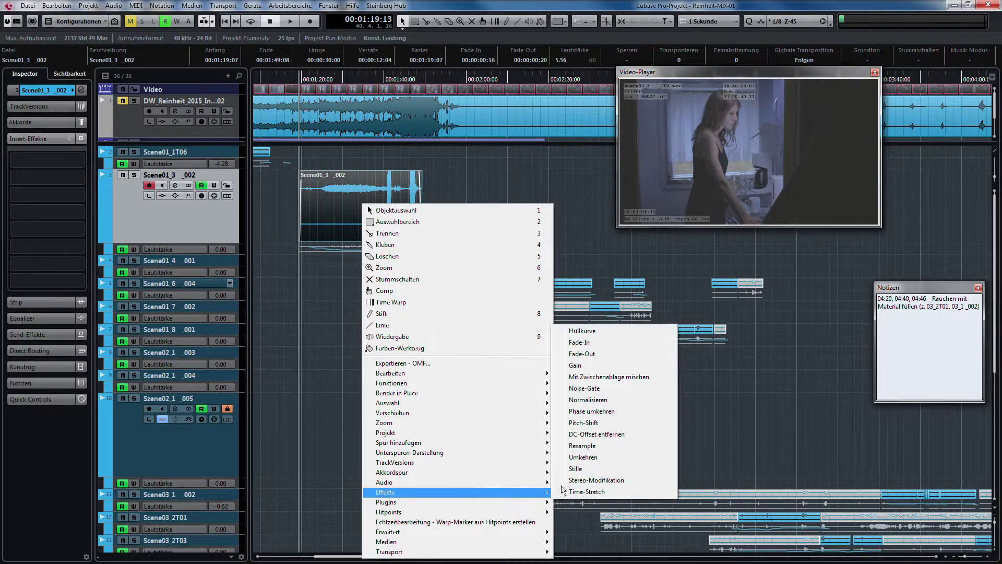
mouse_move(518, 502)
mouse_move(580, 519)
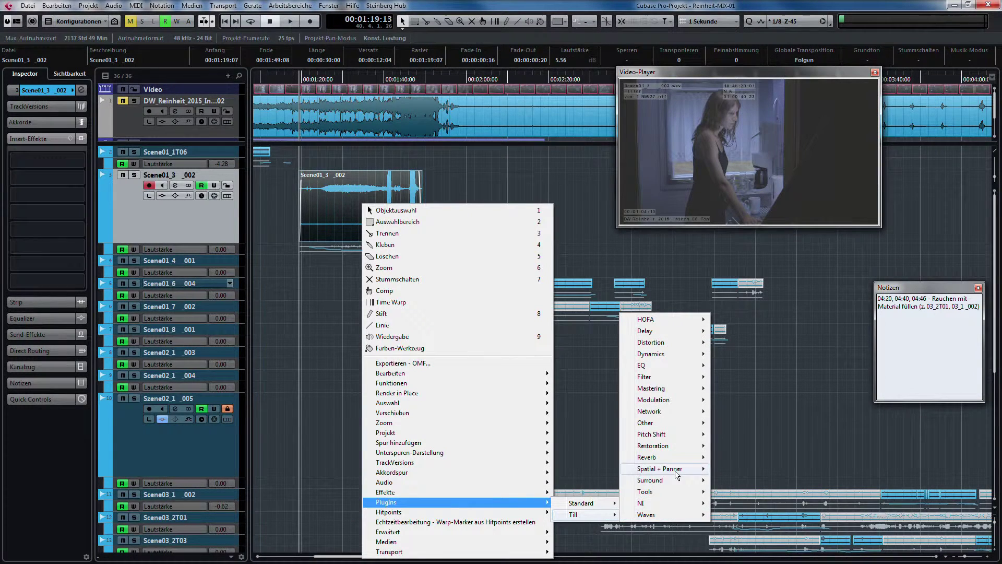
mouse_move(686, 445)
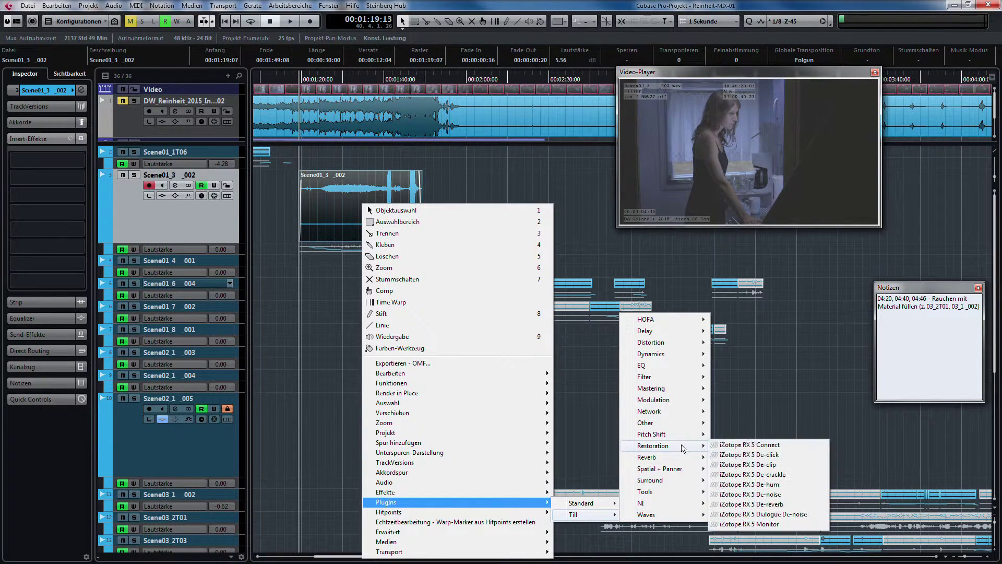
click(752, 445)
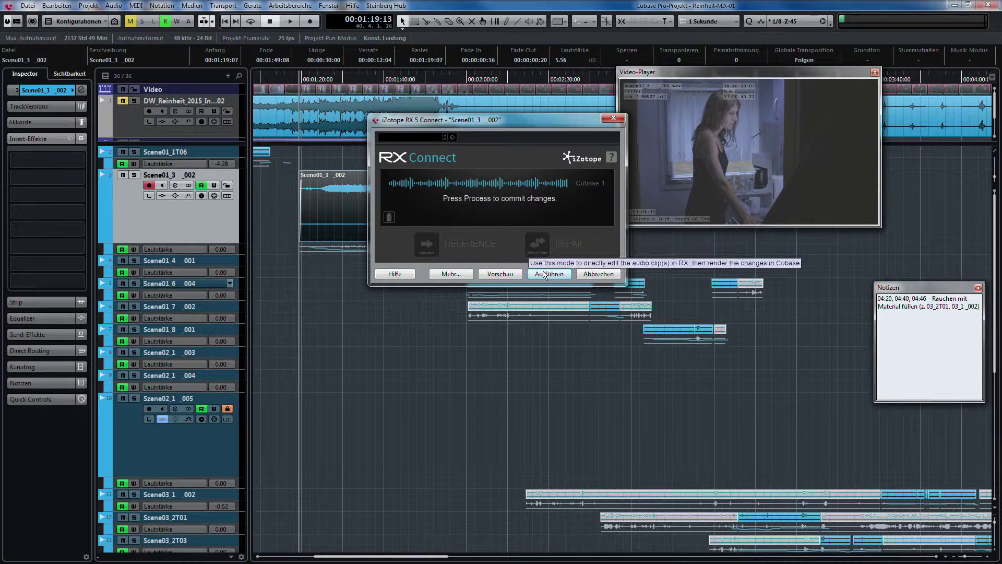
click(544, 274)
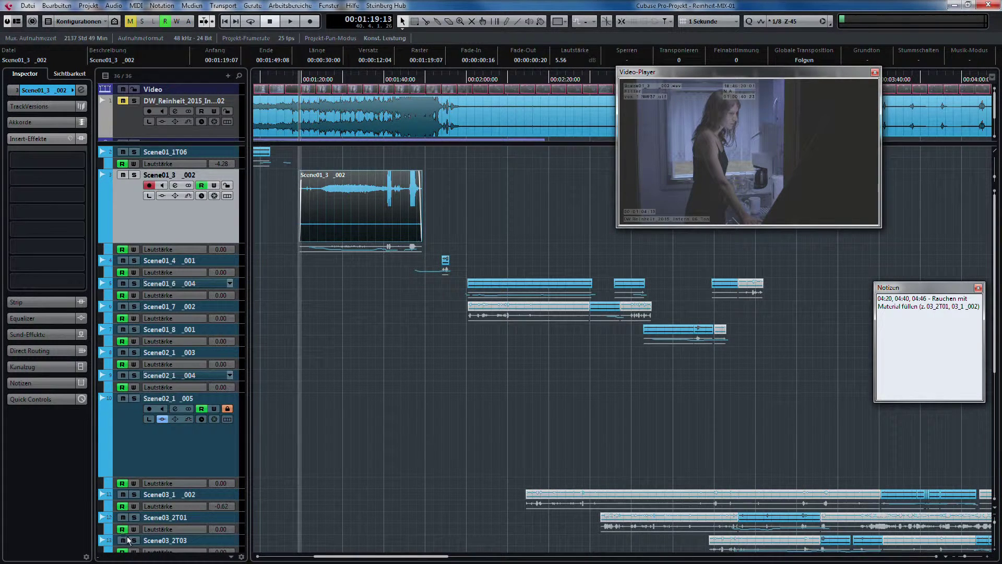
Step: Switch to iZotope RX and apply Silence to the section from about 9.6 to 23 seconds of the Cubase 1 audio
key(alt+Tab)
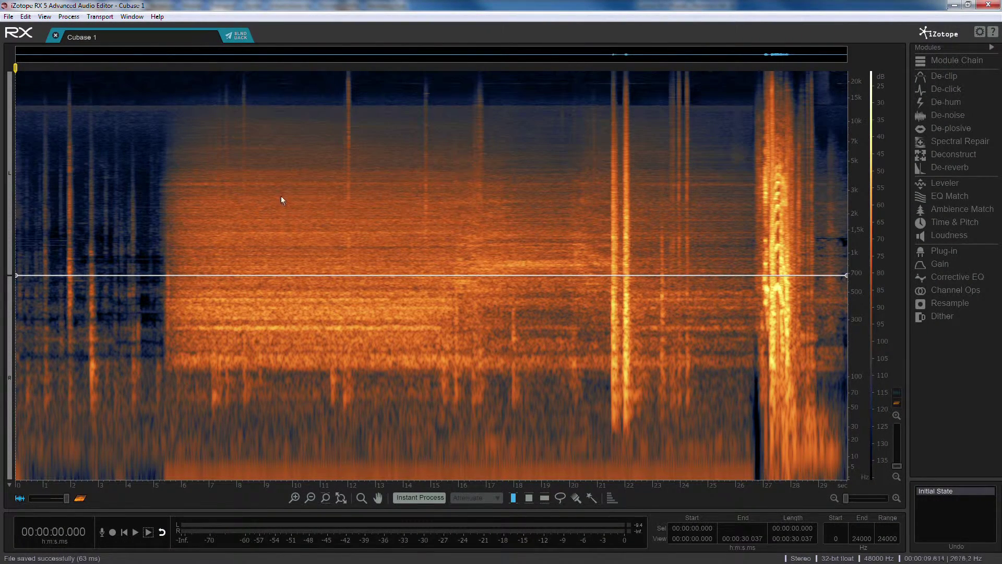
drag(282, 199, 652, 250)
click(69, 17)
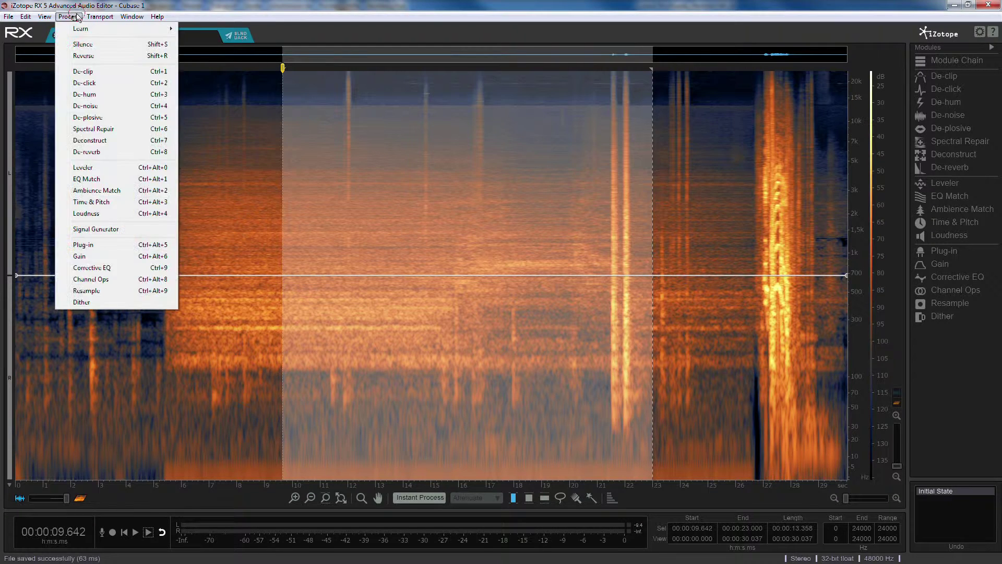
click(83, 43)
click(312, 151)
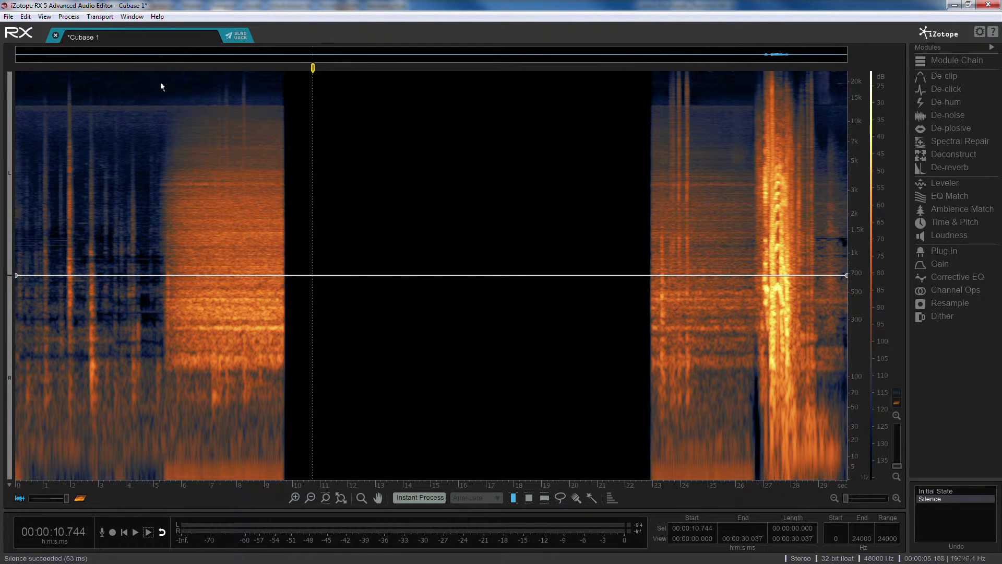
Step: Send the silenced audio back to RX Connect and commit it to the Scene01_3 _002 clip in Cubase
click(231, 39)
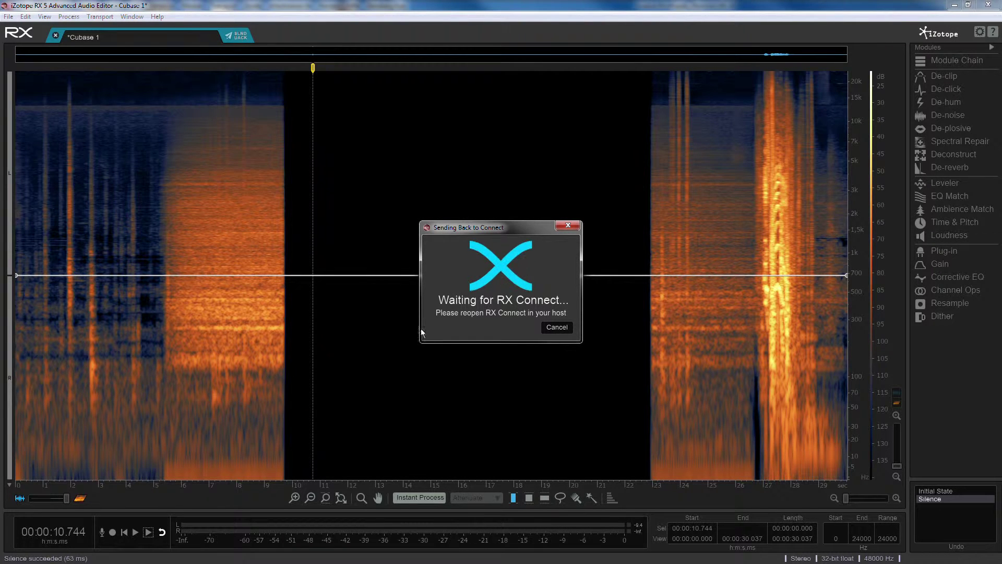
click(554, 328)
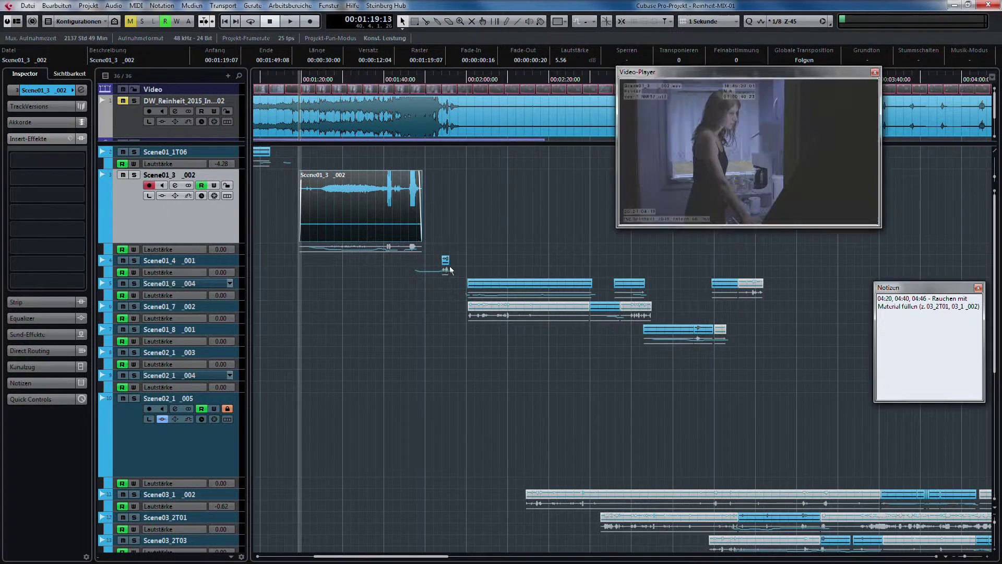
right_click(336, 196)
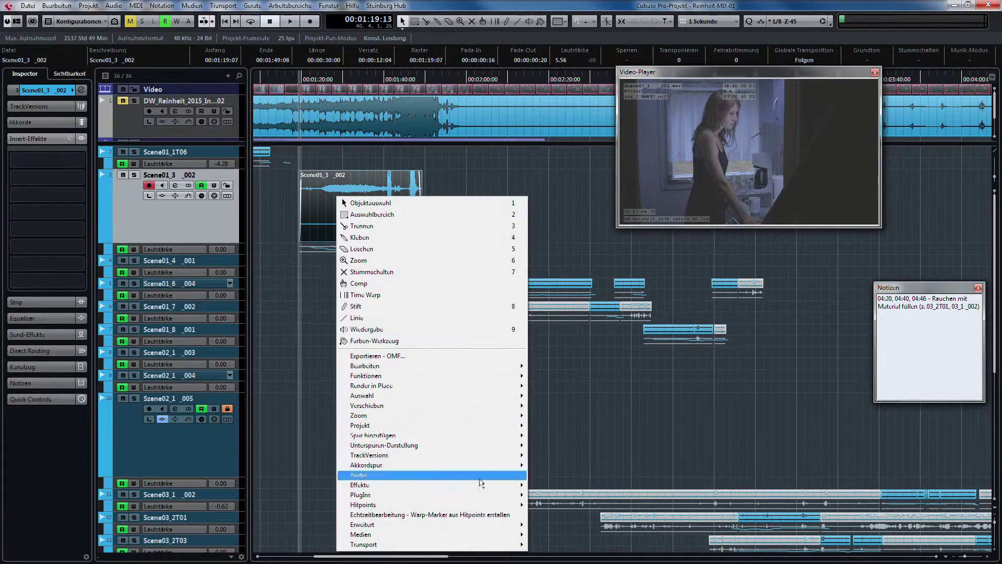
mouse_move(465, 500)
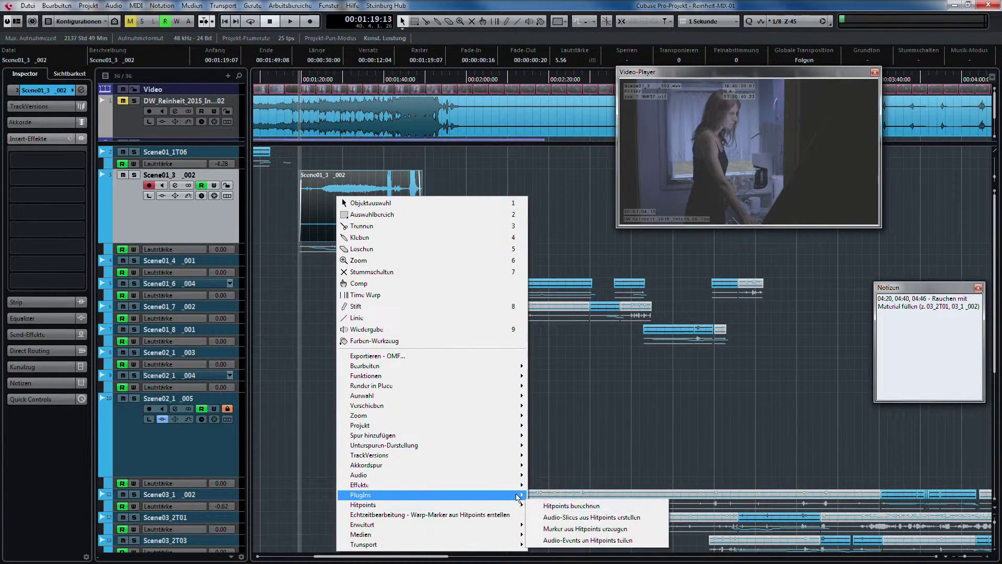
mouse_move(572, 510)
mouse_move(629, 439)
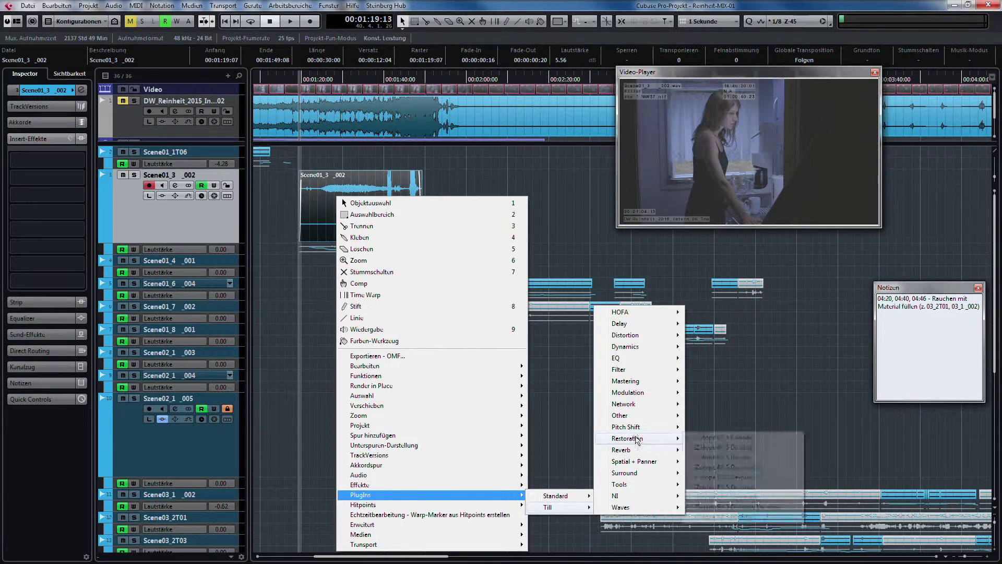
click(730, 438)
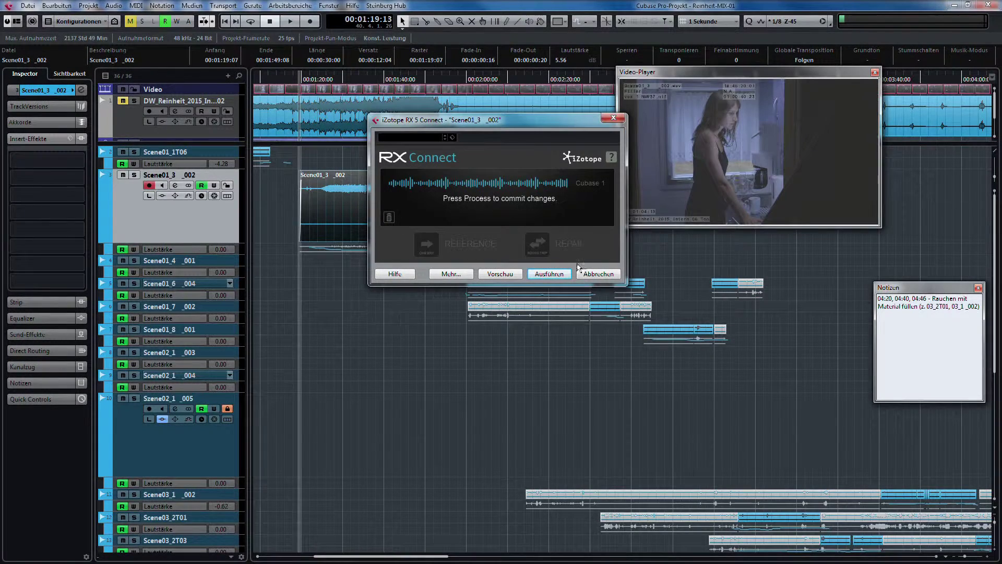
click(548, 274)
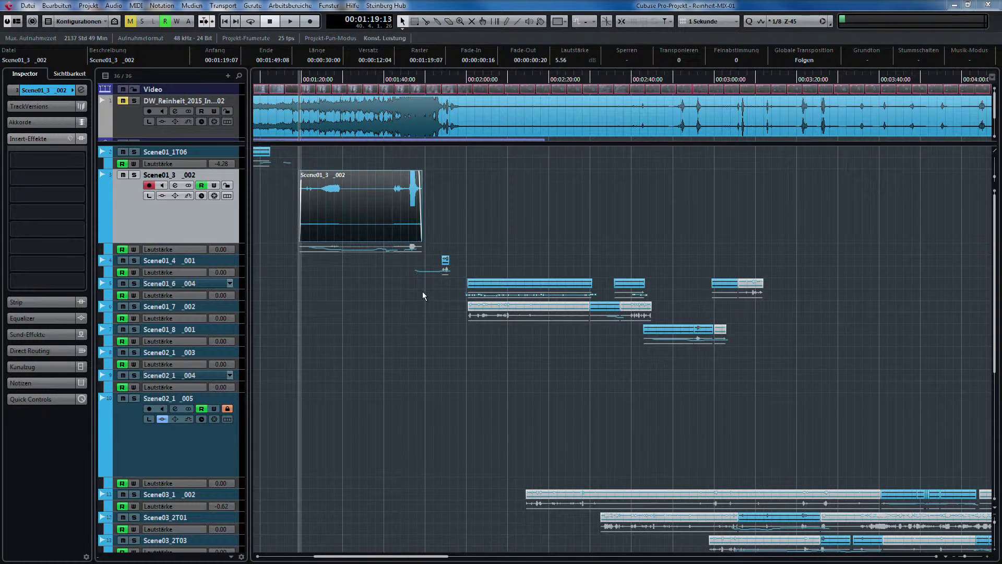
click(387, 288)
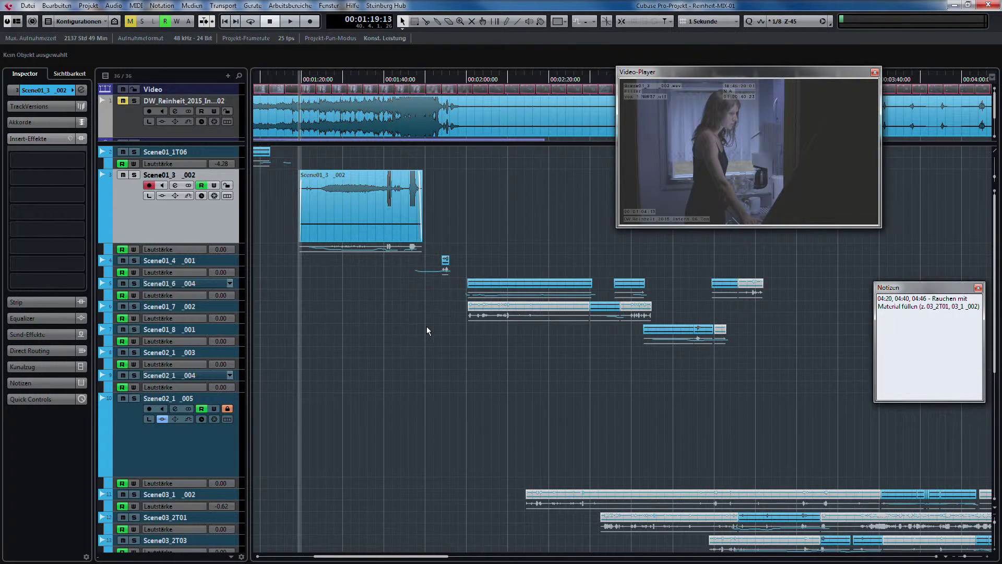
scroll(427, 327, right, 3)
scroll(431, 327, right, 5)
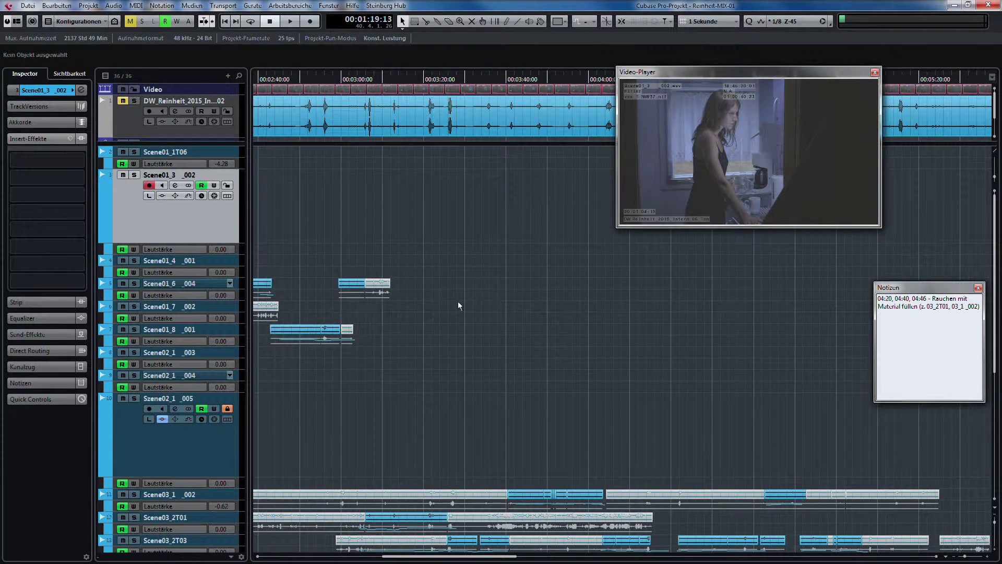
scroll(462, 295, left, 10)
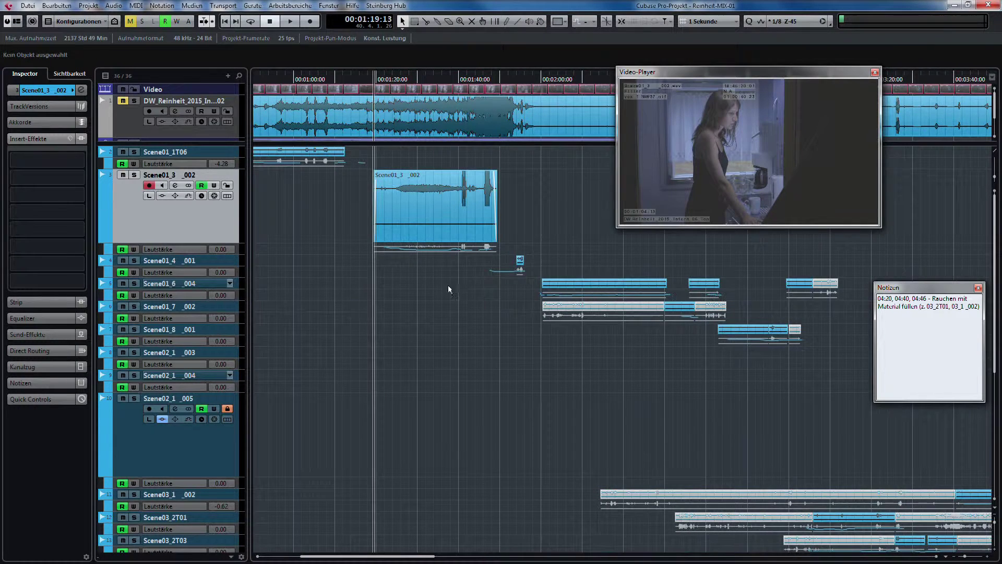
Step: Switch to iZotope RX, save the Cubase 1 audio as the RX document Cubase 1.rxdoc and select its full length
click(412, 189)
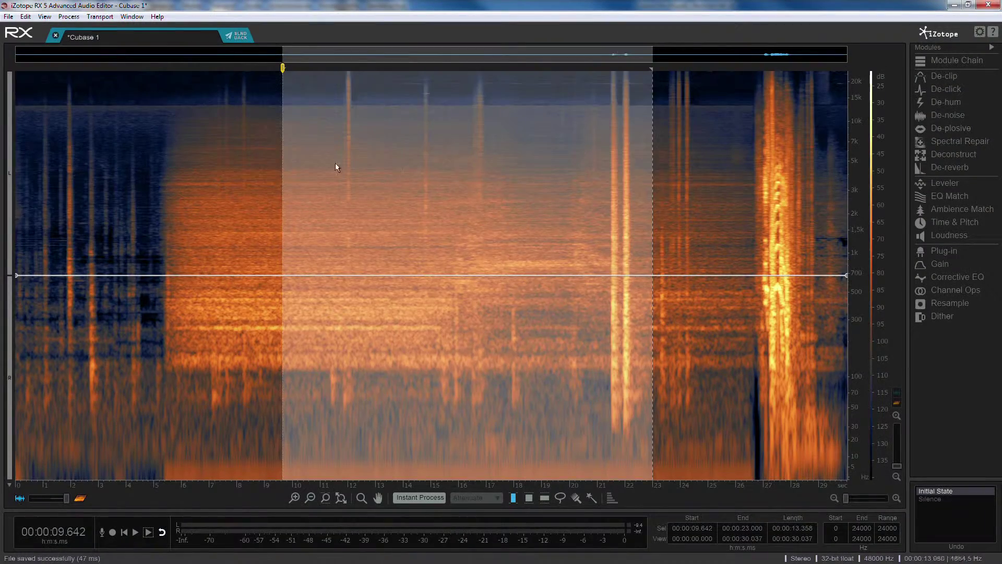
click(146, 157)
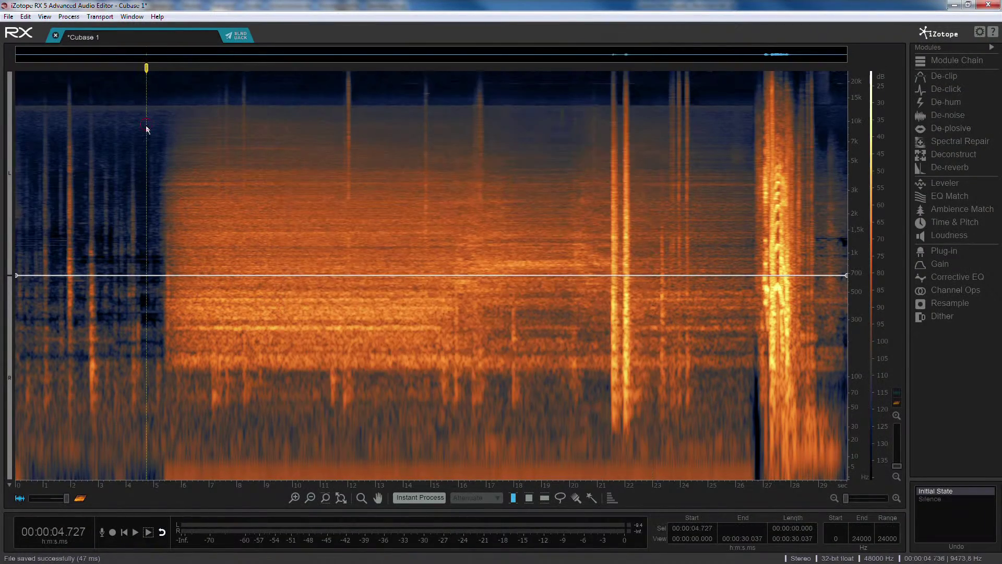
click(10, 17)
click(47, 79)
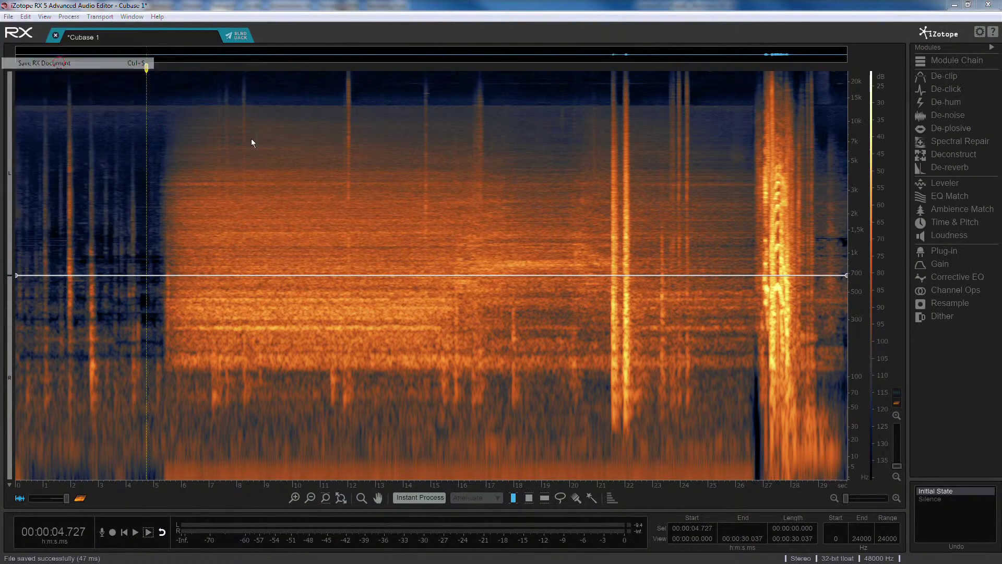
click(267, 230)
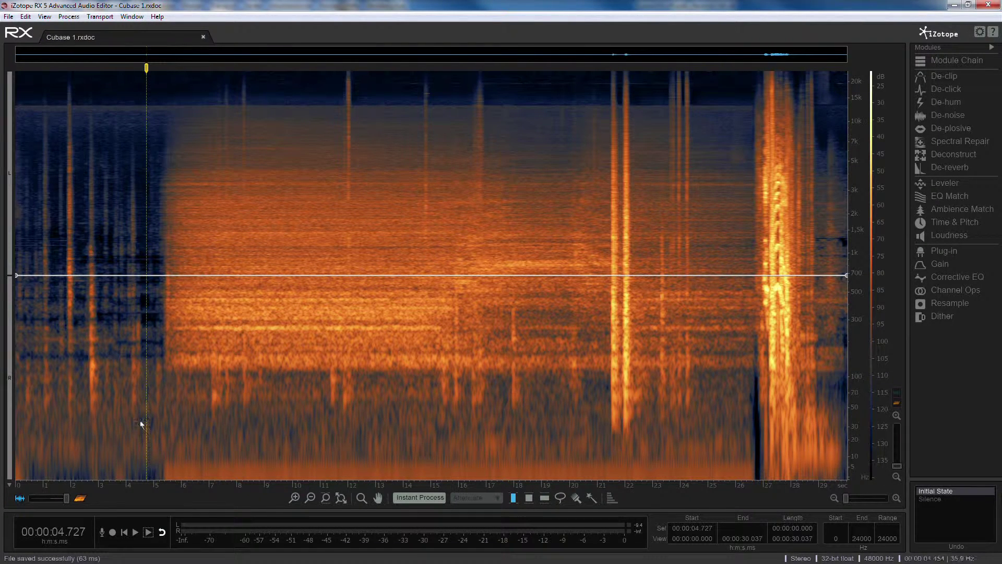
double_click(153, 298)
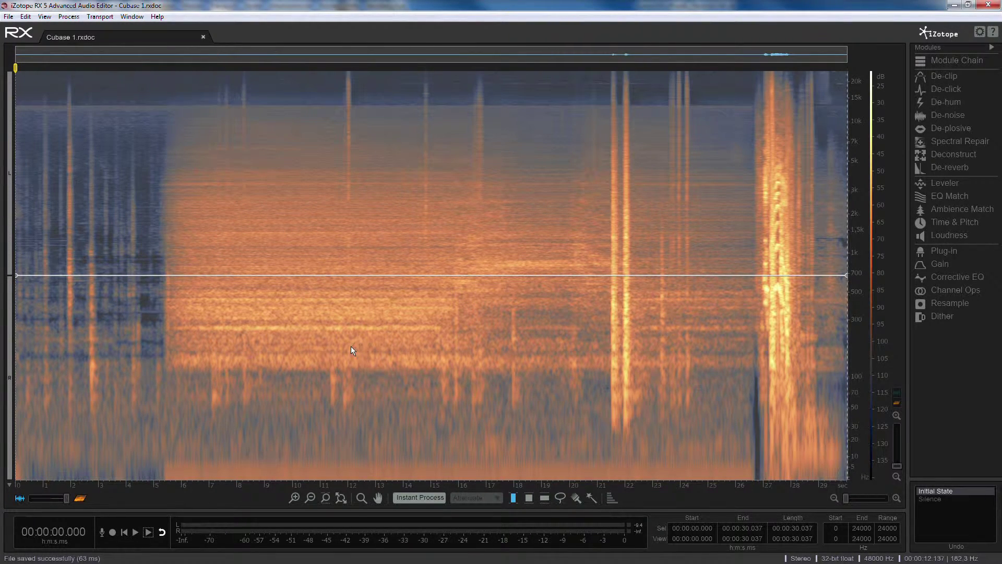
Step: Switch to Cubase, open RX Connect on the Scene01_3 _002 clip and process it in Repair mode to send it to RX
key(alt+Tab)
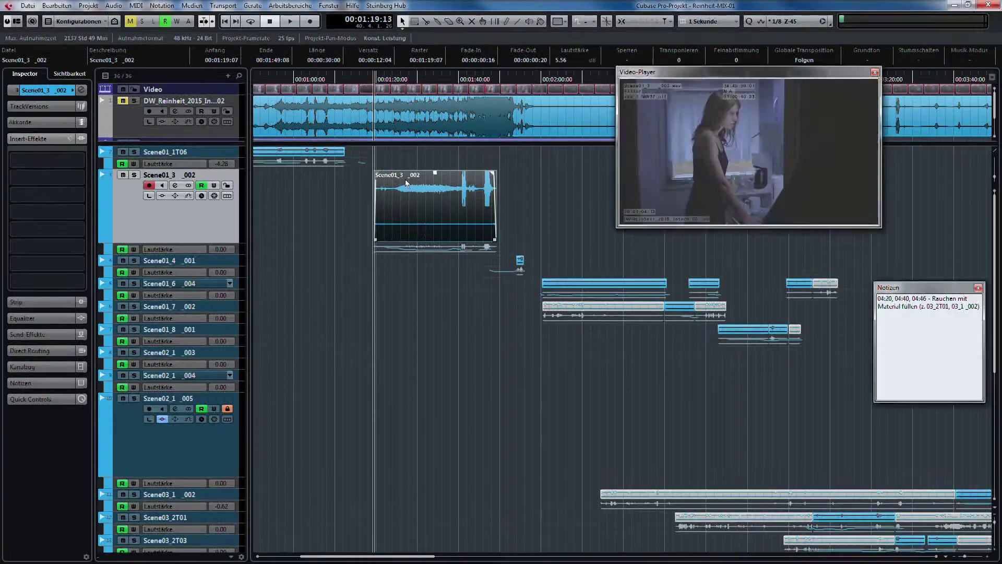
right_click(418, 196)
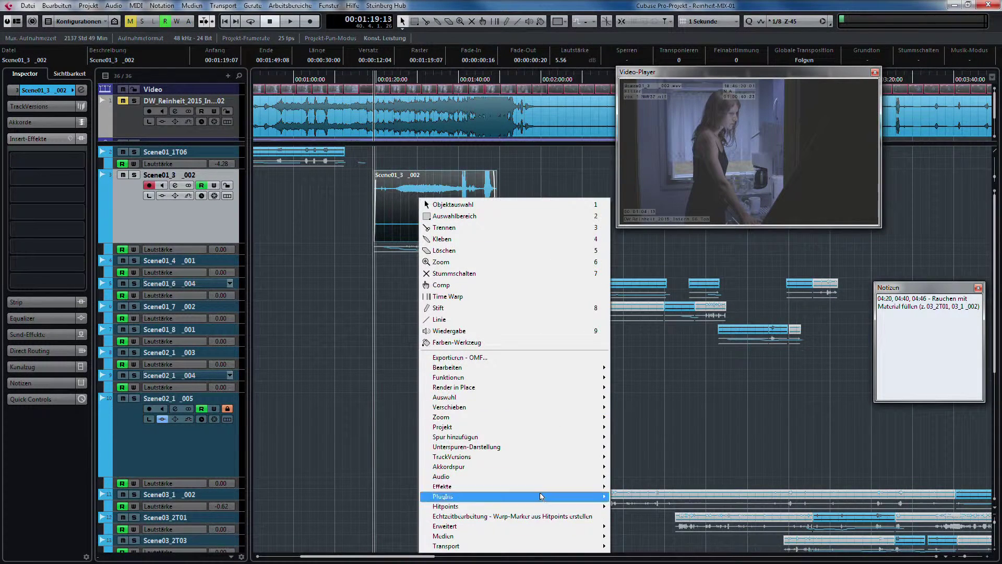
mouse_move(600, 496)
mouse_move(638, 496)
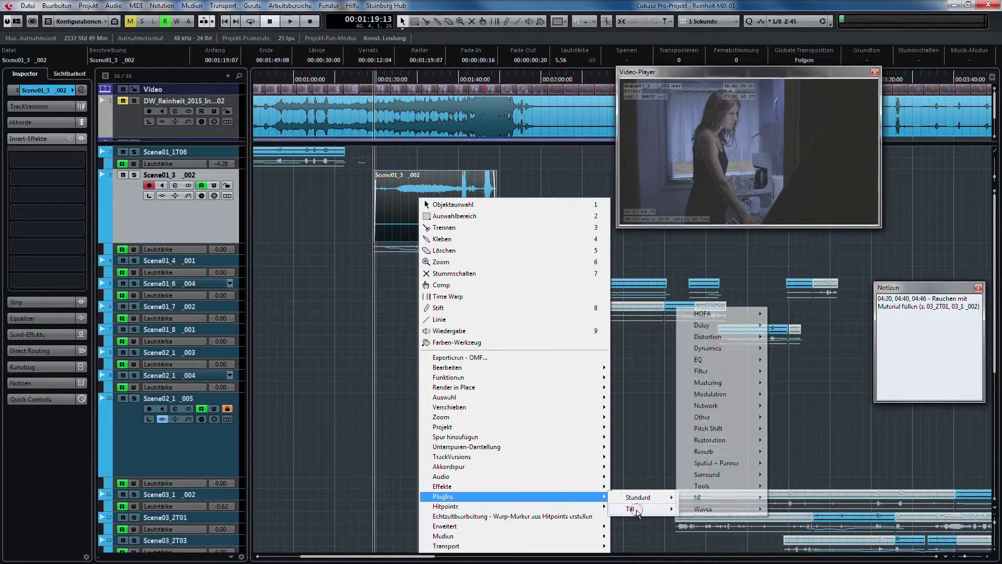
mouse_move(739, 443)
click(807, 439)
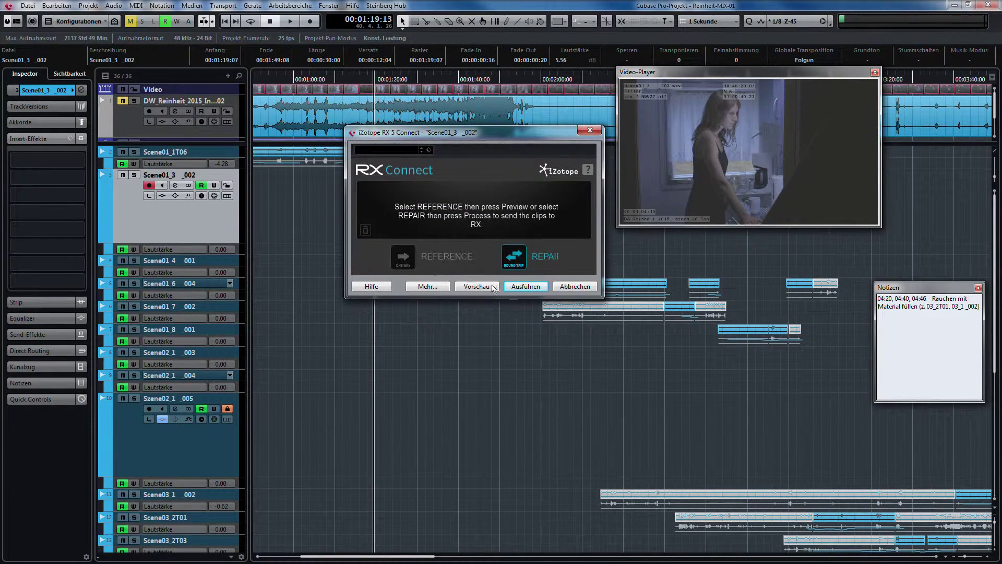
click(528, 290)
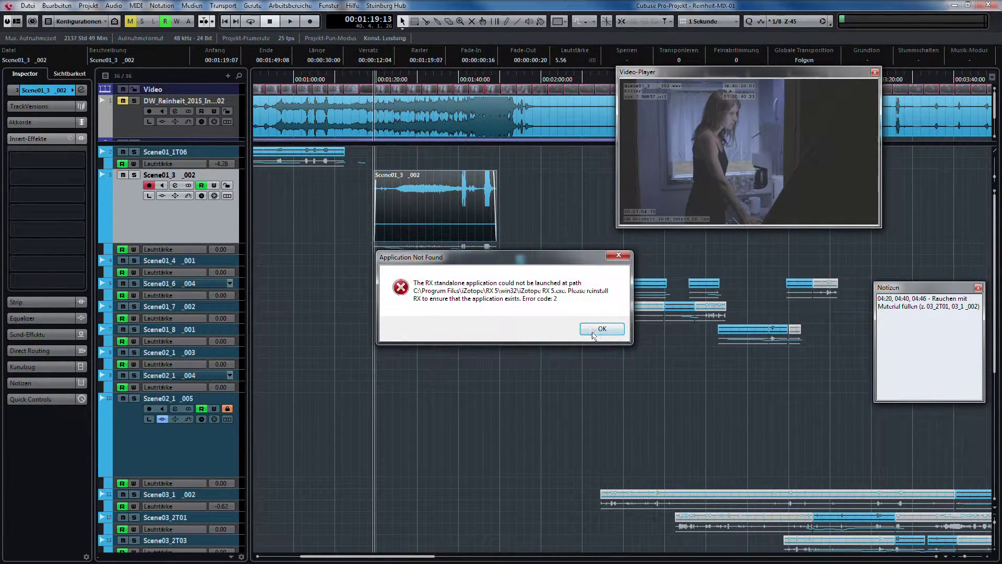
click(595, 325)
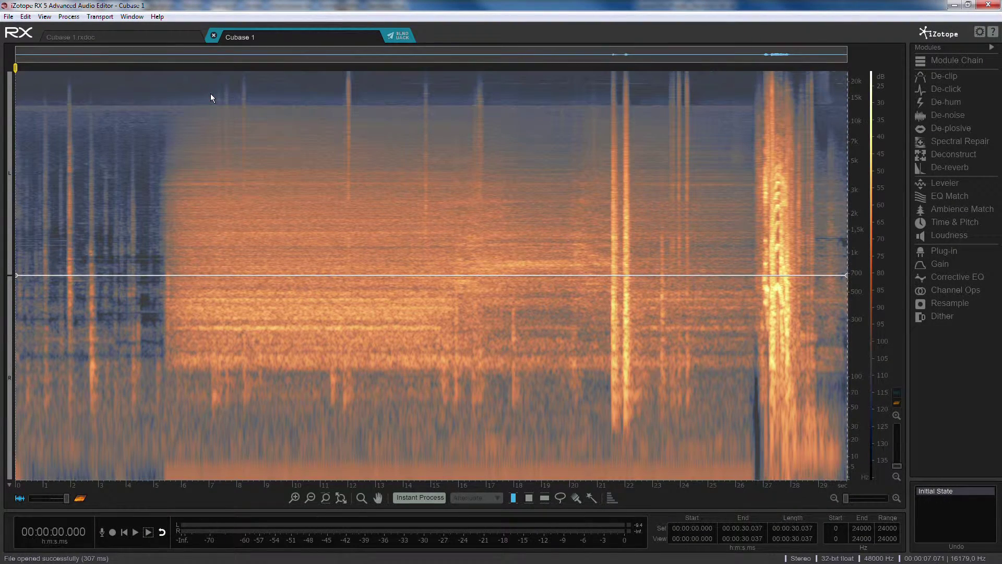
Step: Apply Silence to the section from about 12.1 to 22.4 seconds of Cubase 1.rxdoc
click(146, 38)
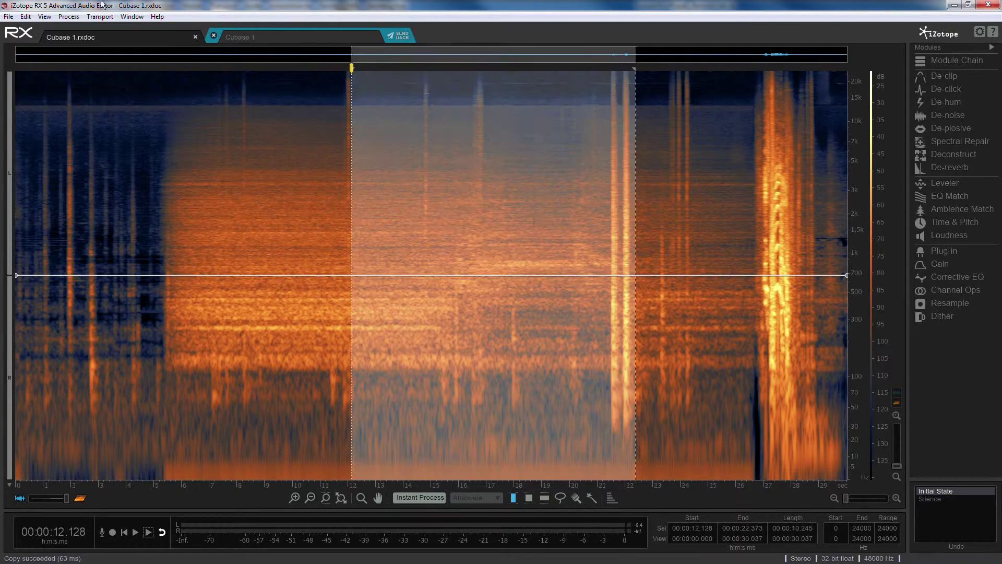
click(68, 17)
click(86, 46)
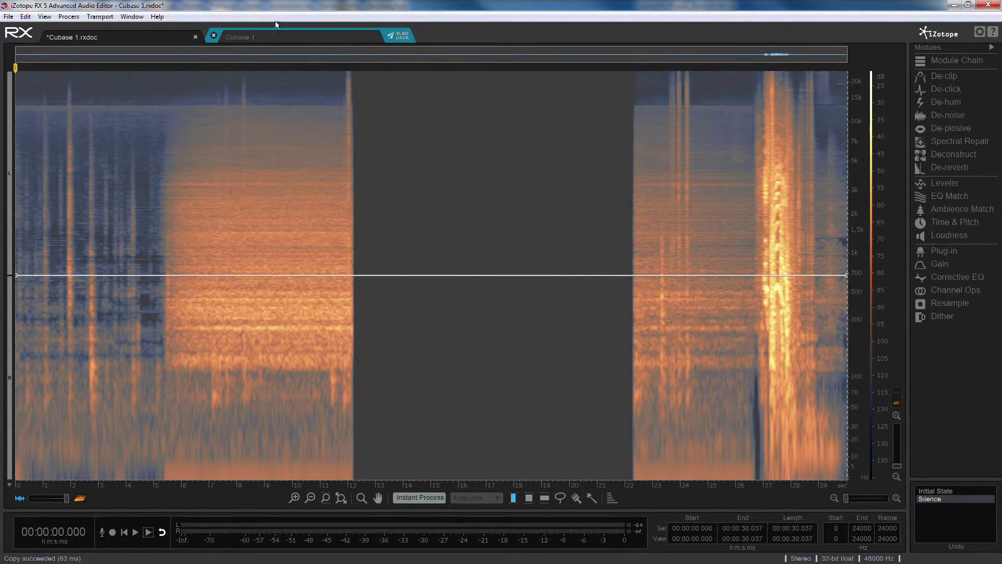
Step: Replace the entire Cubase 1 round-trip audio with the silenced audio copied from Cubase 1.rxdoc
click(277, 37)
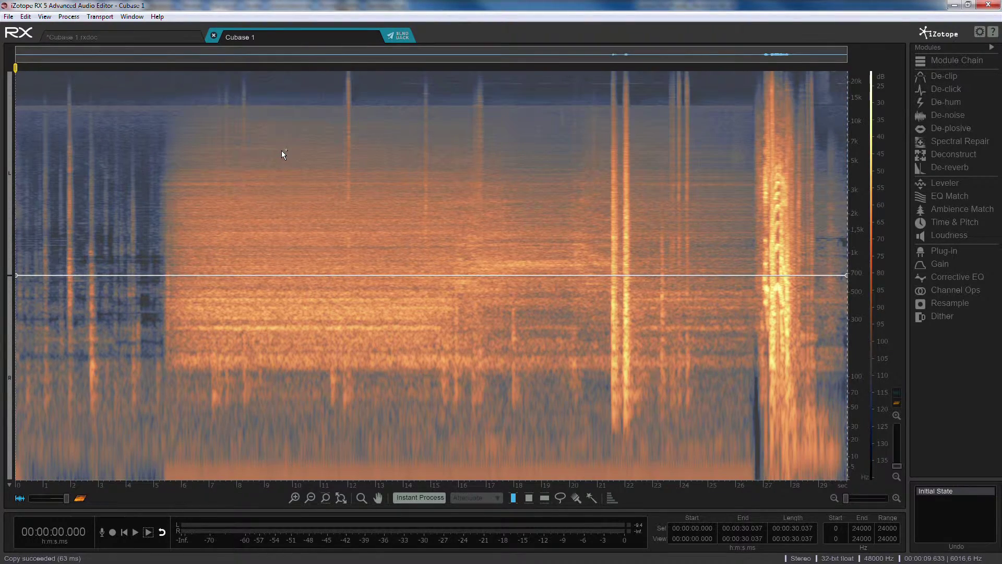
key(ctrl+v)
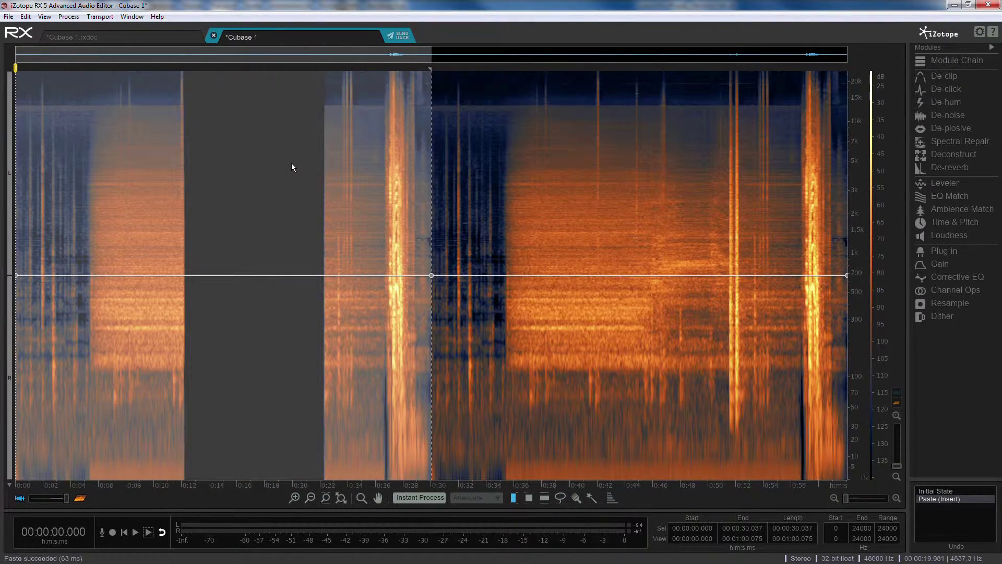
key(Delete)
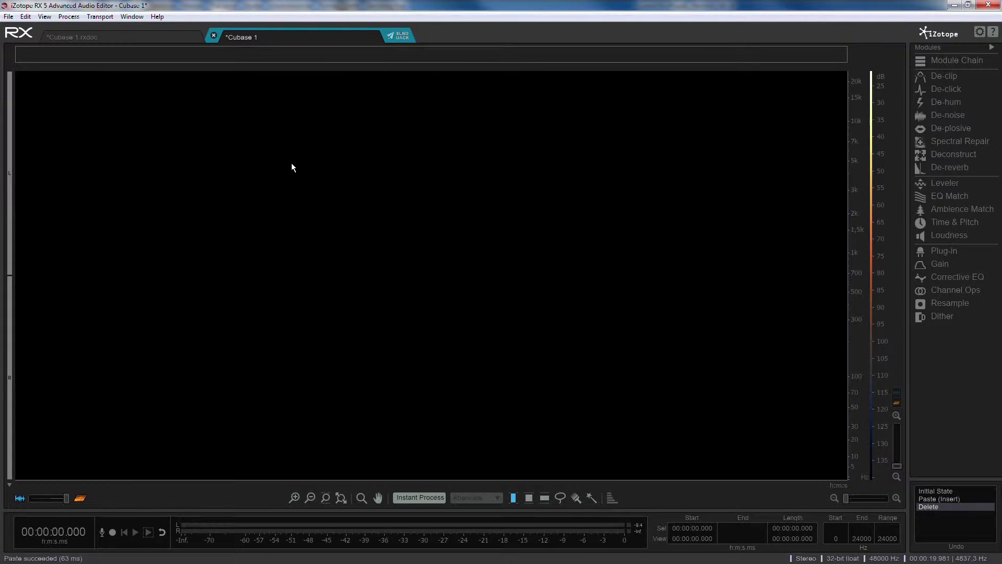
key(ctrl+v)
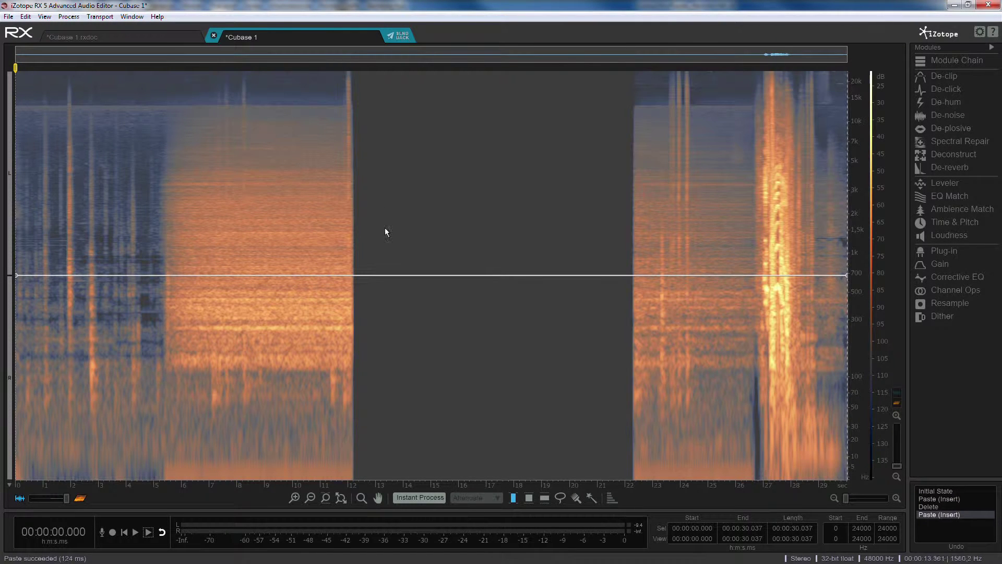
Step: Send the replaced Cubase 1 audio back to RX Connect and commit it to the Scene01_3 _002 clip in Cubase
click(452, 128)
click(399, 35)
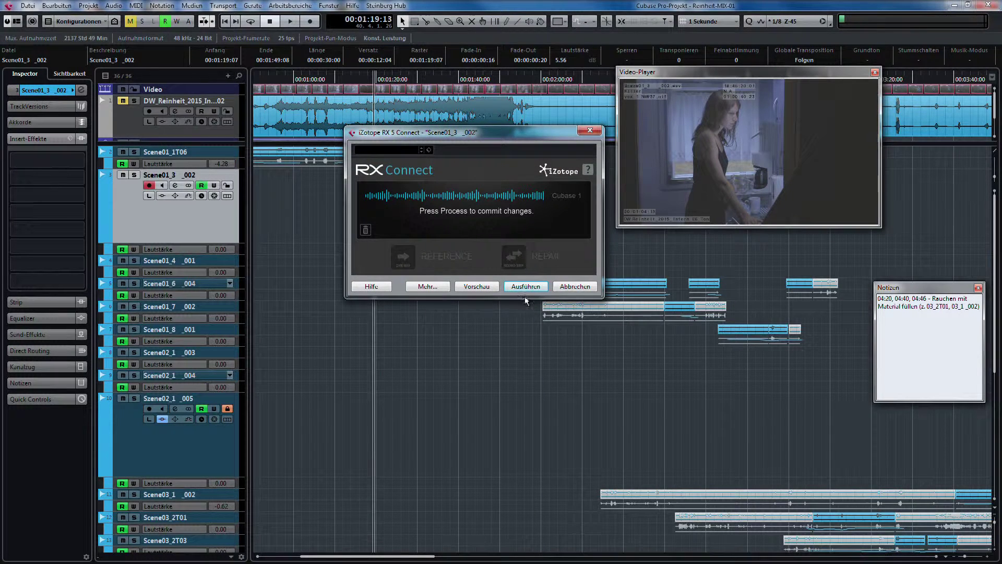
click(526, 287)
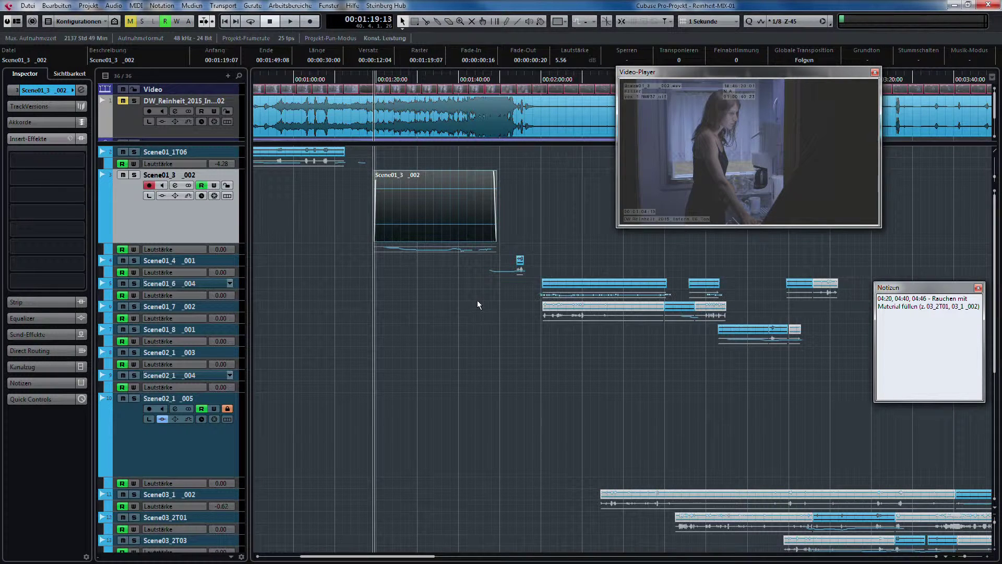
click(328, 276)
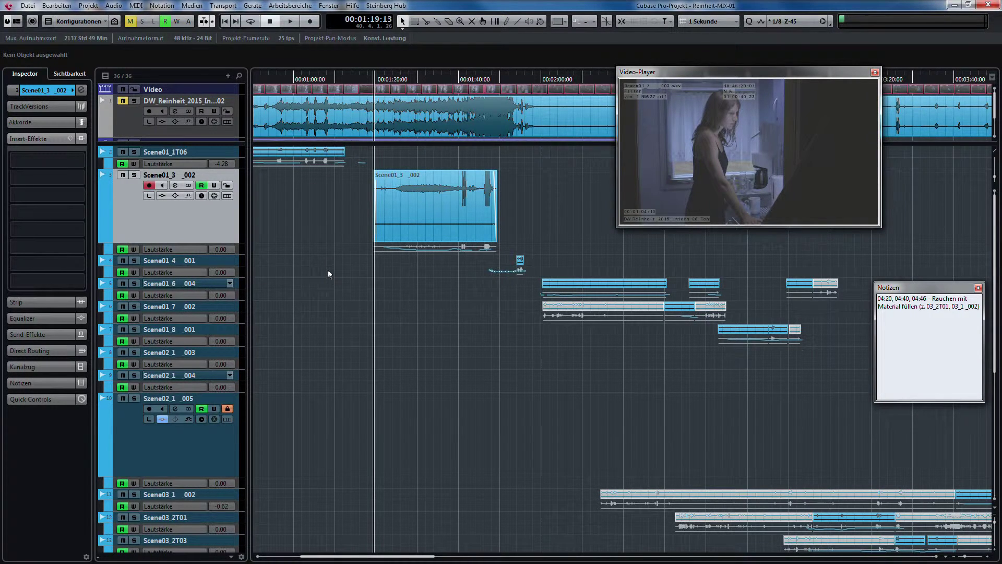
Step: Zoom the project out to examine the overall arrangement of scene clips, starting from the uppermost Scene01 tracks
click(453, 189)
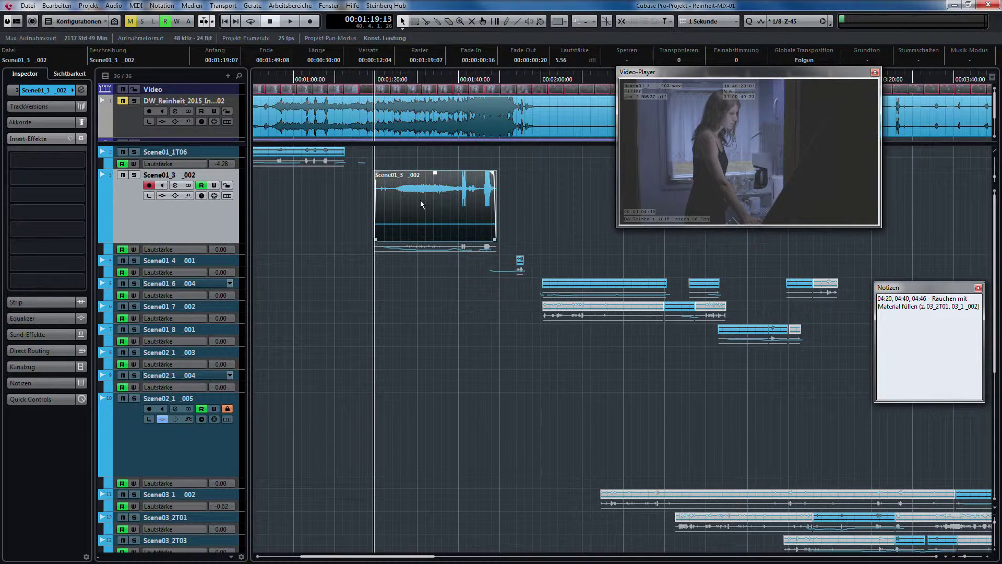
click(434, 315)
key(g)
key(g)
key(g)
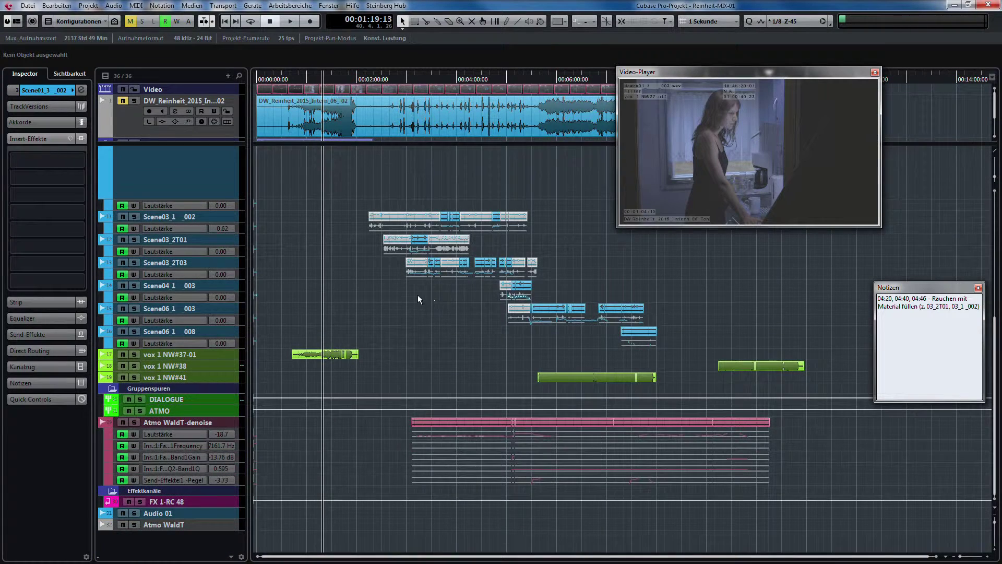
scroll(423, 299, up, 5)
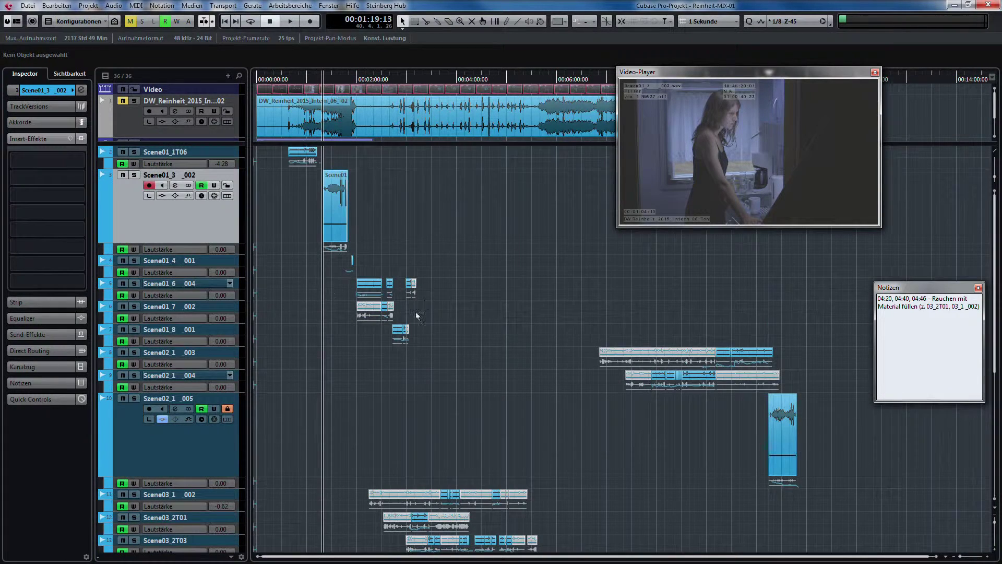